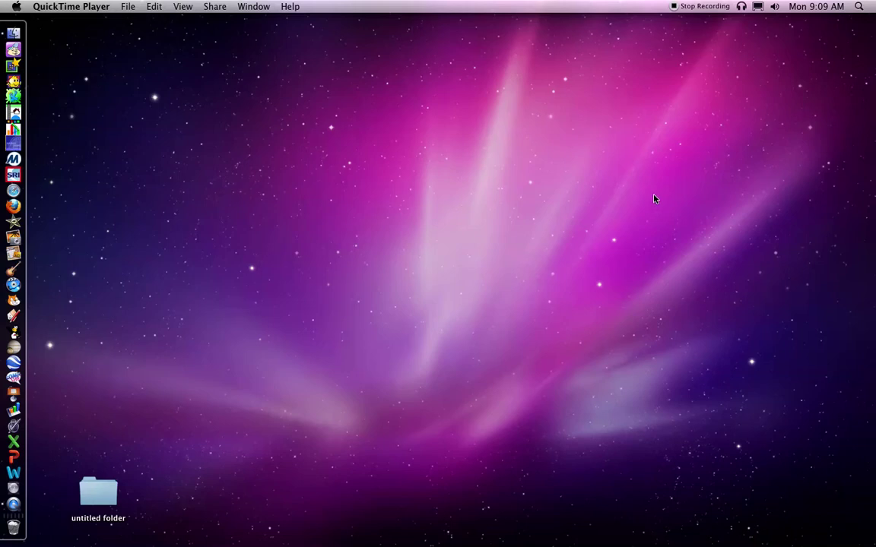
Launch LanSchool Teacher from a Spotlight search for 'teach'
click(860, 7)
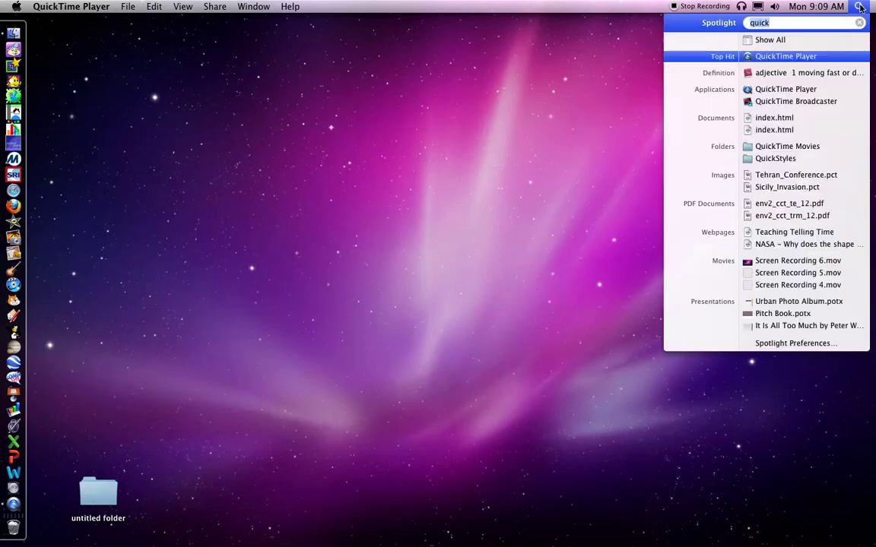
text(t)
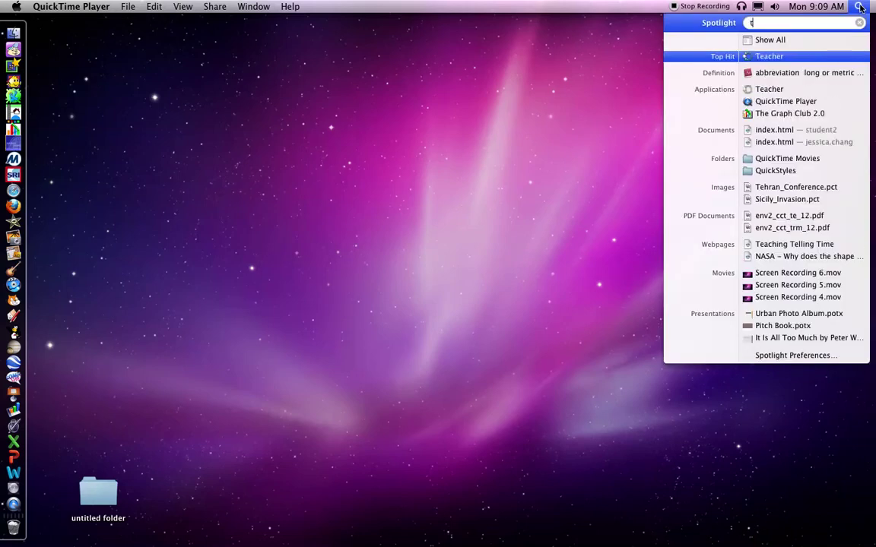
text(each)
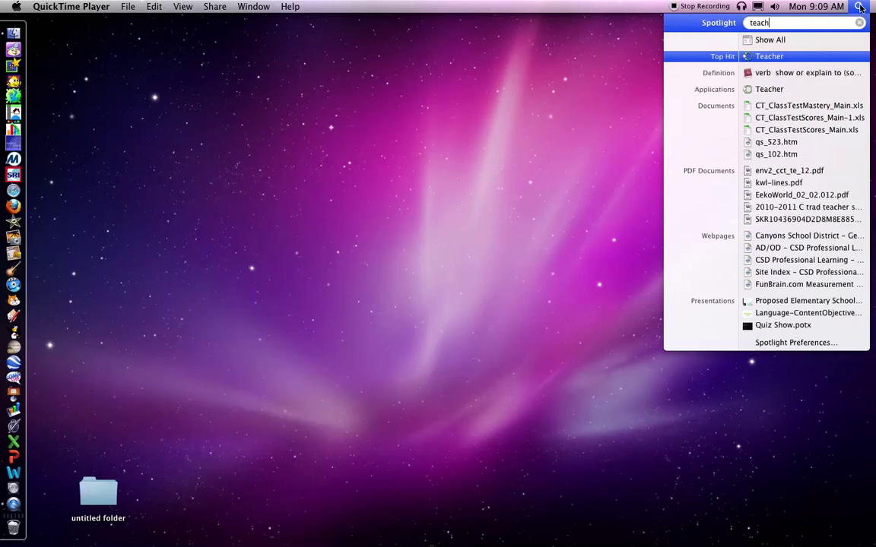
click(768, 58)
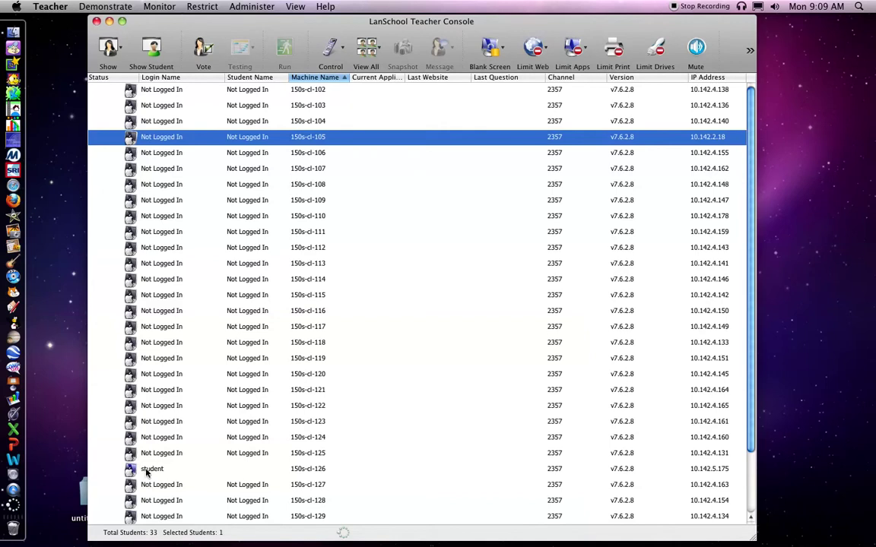
Select student computer 150s-cl-126 and take remote control of it
click(147, 472)
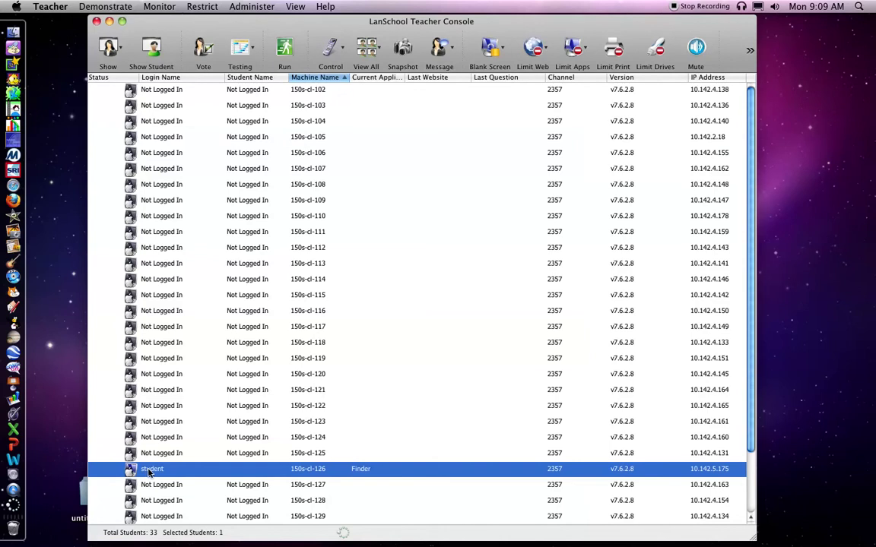
click(331, 47)
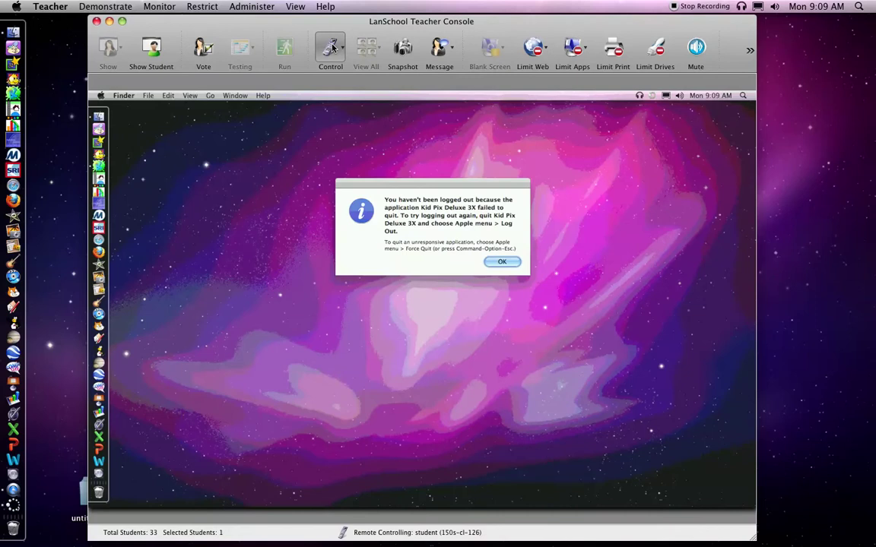
Dismiss the logout-failure notice, then log the student out from the Apple menu, quitting Kid Pix
click(503, 264)
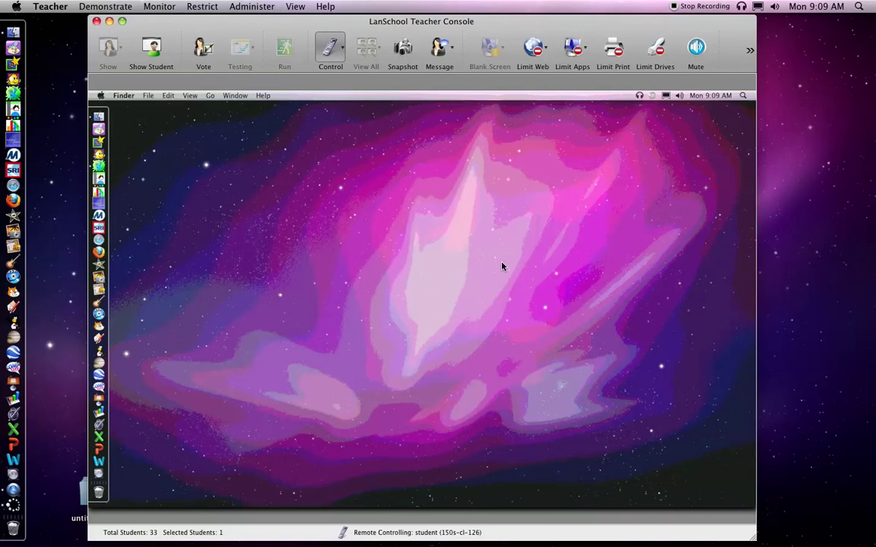
click(100, 97)
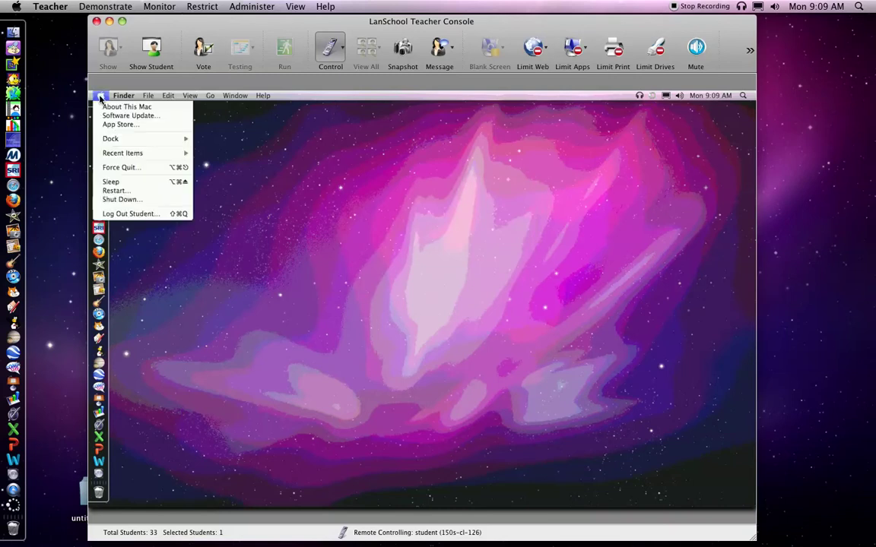
click(120, 216)
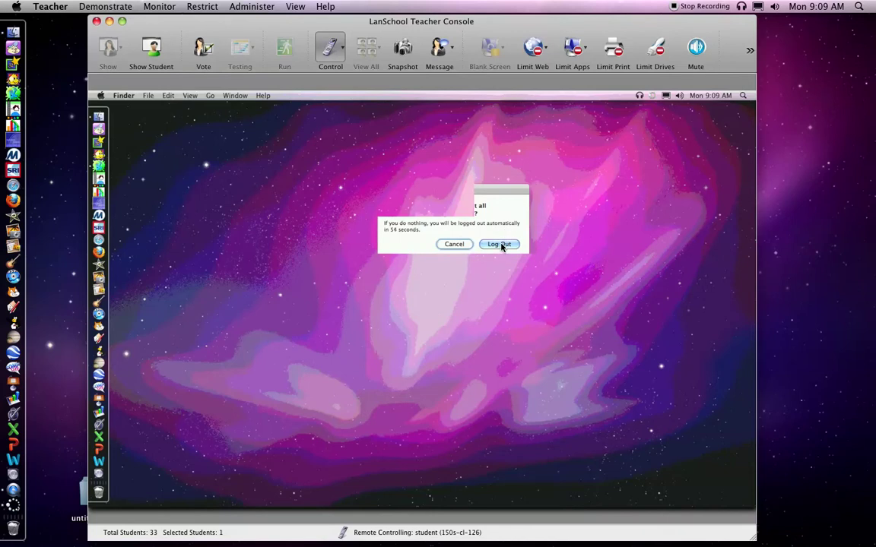
click(500, 244)
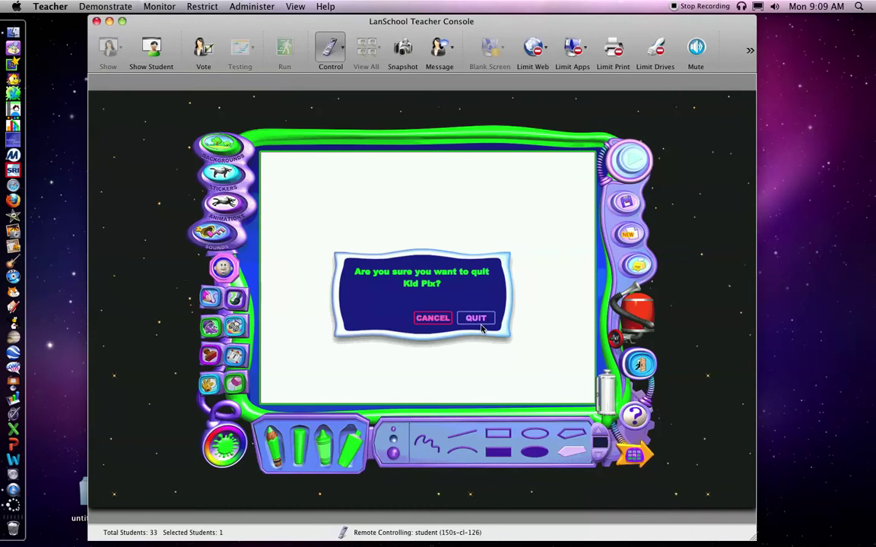
click(476, 319)
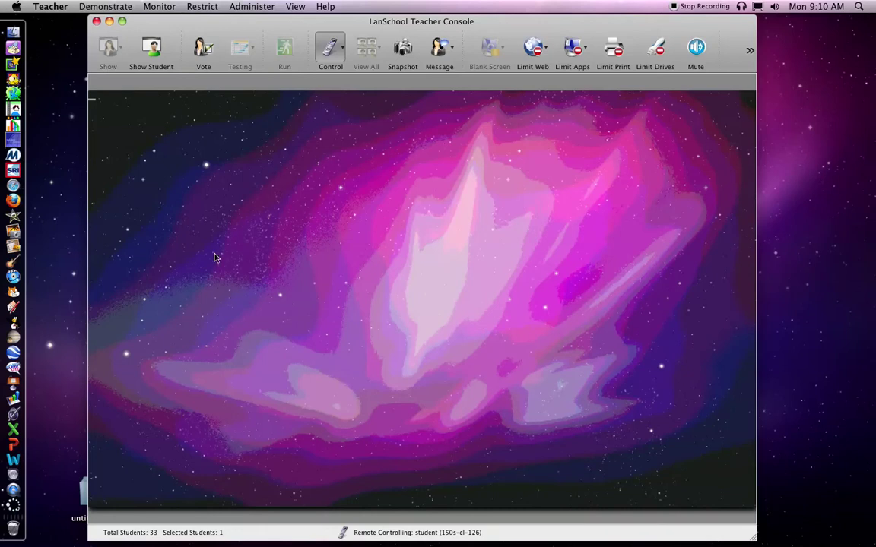
End control of 150s-cl-126, select all 33 computers and request remote control of them
click(331, 50)
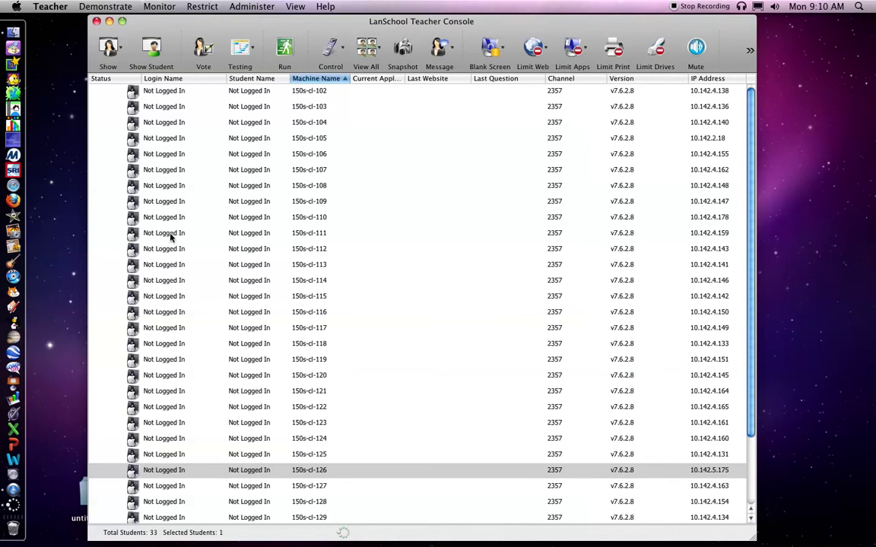
key(super+a)
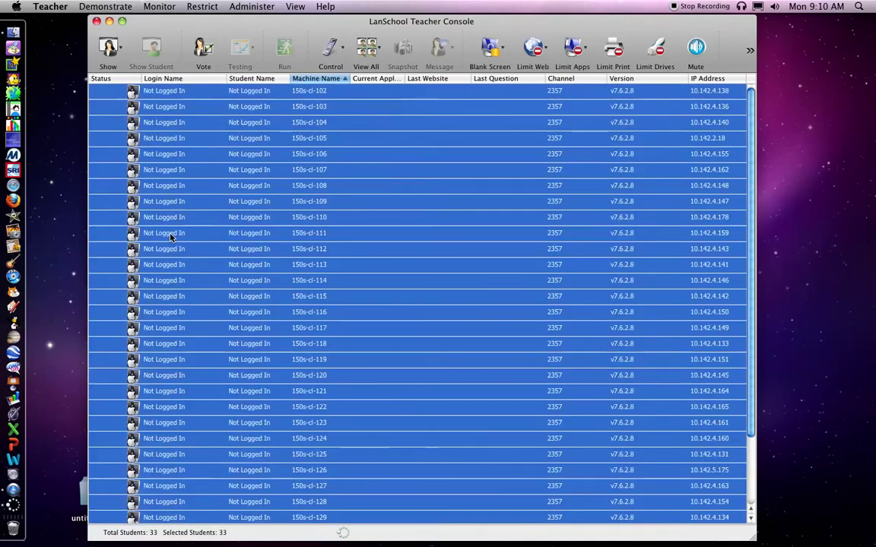
click(170, 236)
key(super+a)
click(333, 49)
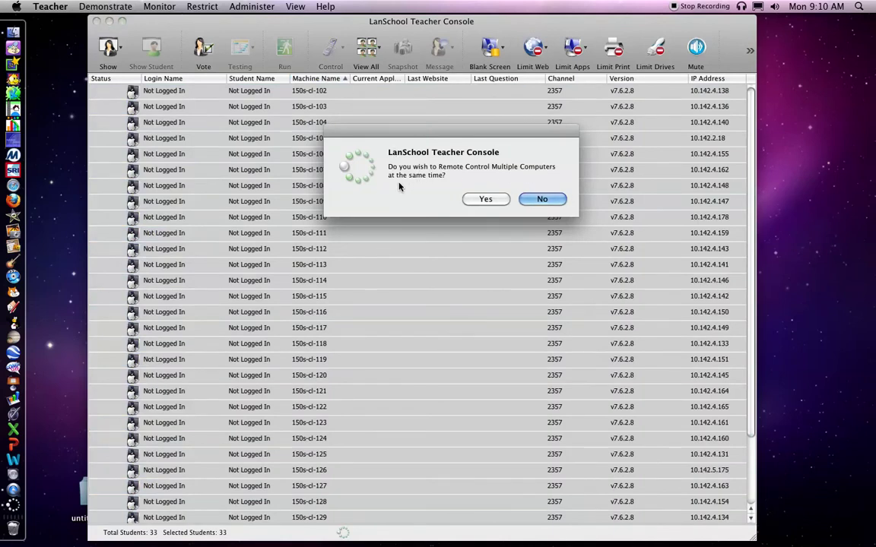
Confirm multi-computer control, then log in with the shared student account name and password
click(486, 201)
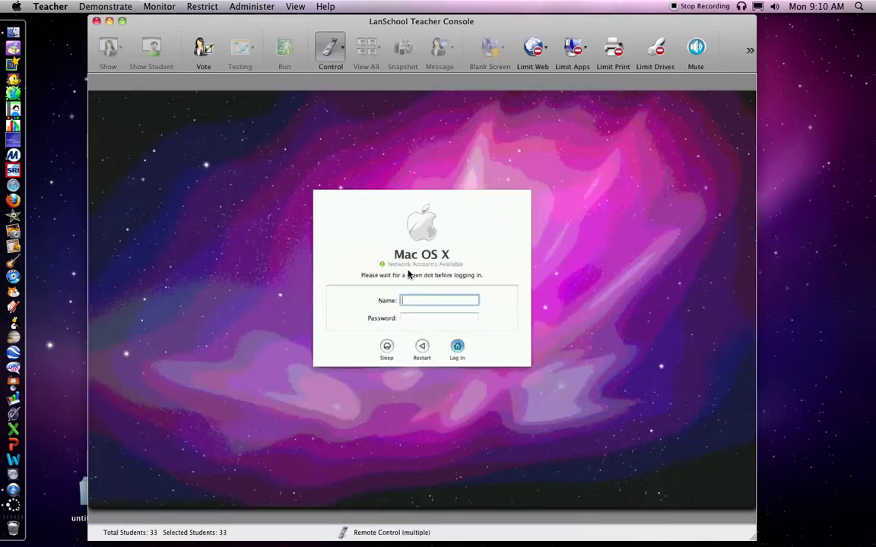
click(405, 319)
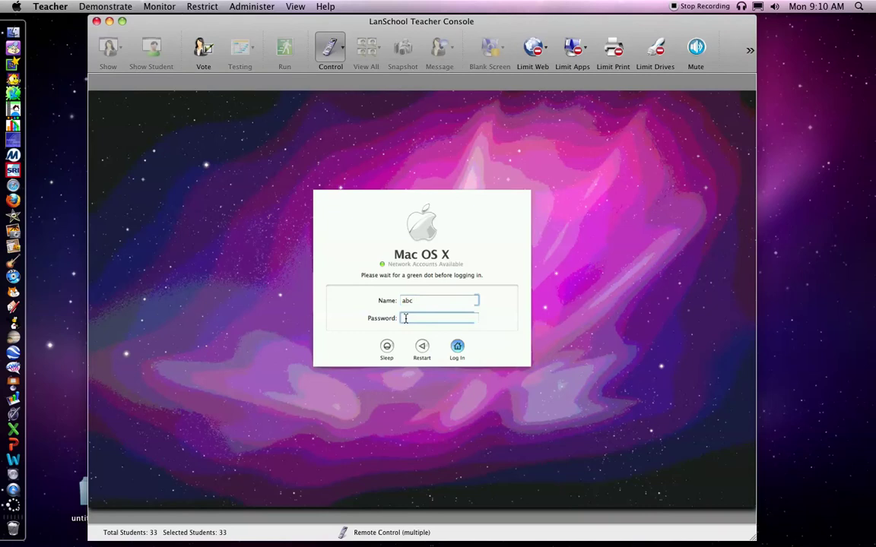
click(458, 349)
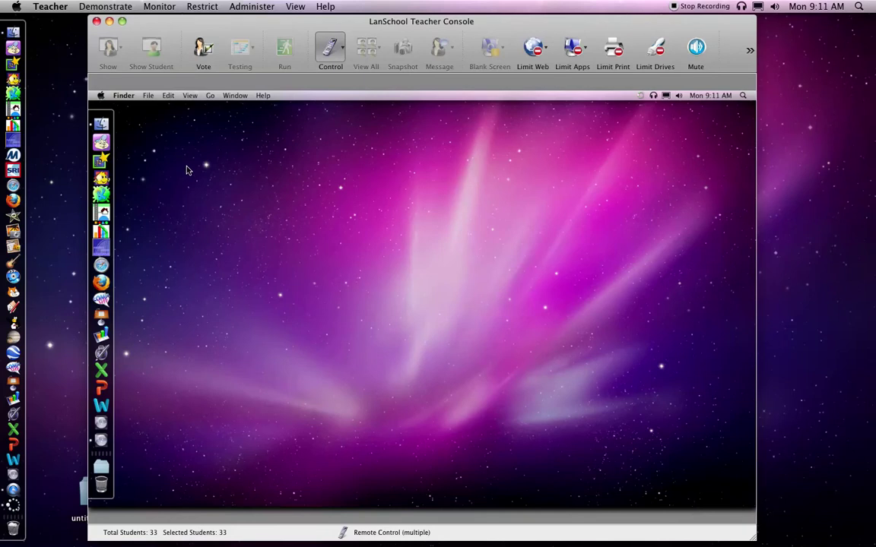
Open Safari's Student Web Sites > Between The Lions bookmark on all computers, then end remote control
click(103, 266)
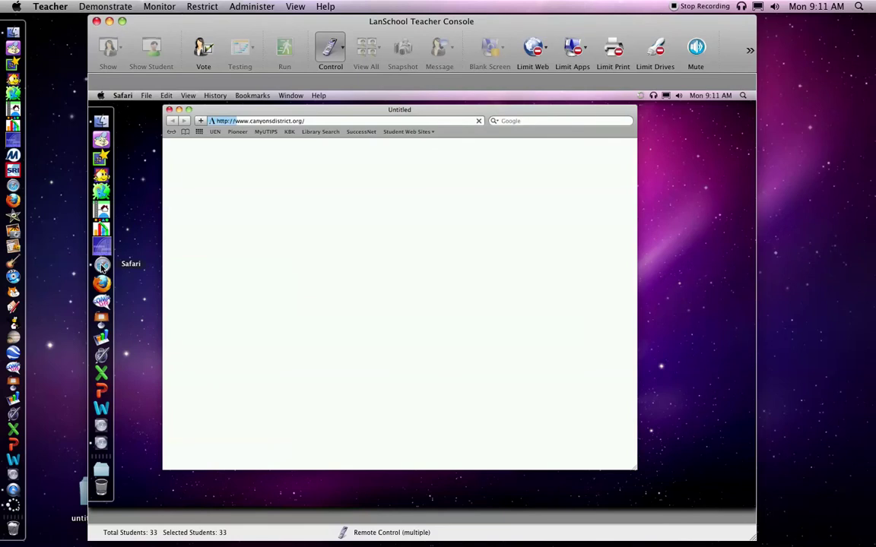
click(416, 133)
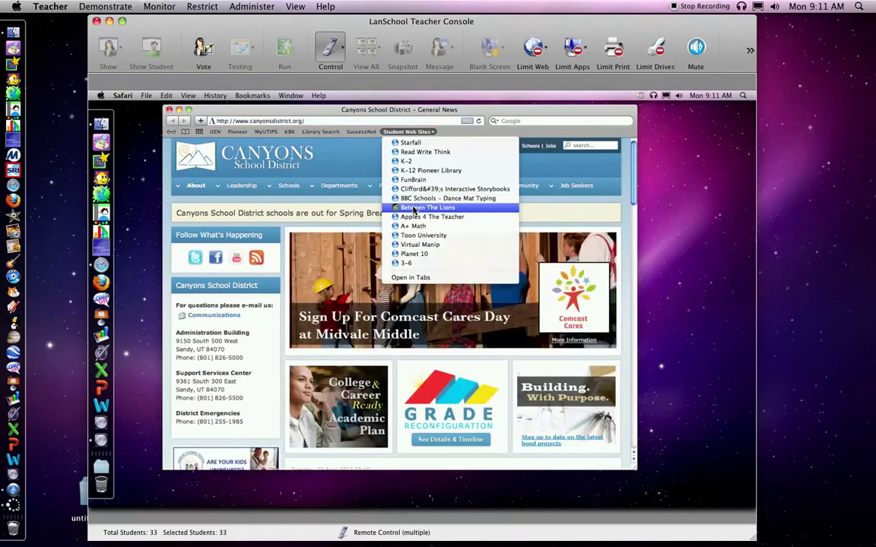
click(415, 209)
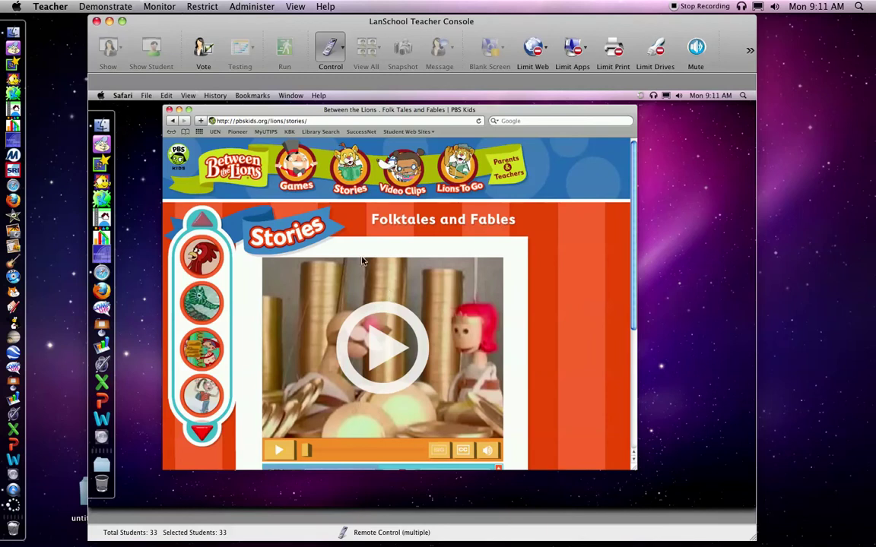
click(331, 51)
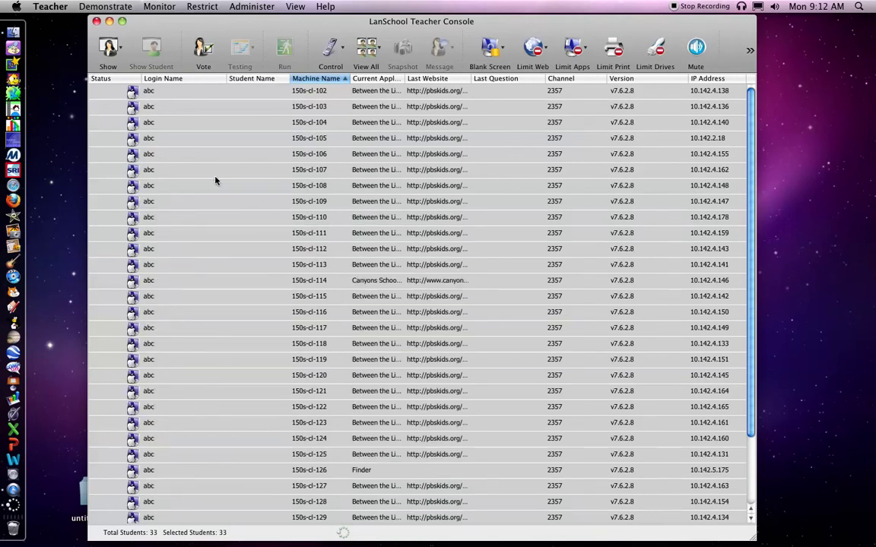
Broadcast the teacher's screen to students and start GarageBand from the Dock
click(109, 48)
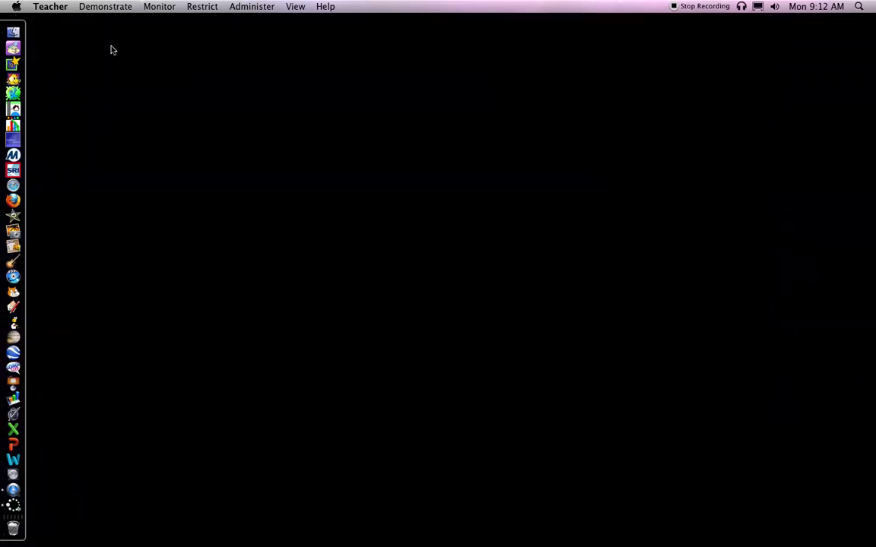
click(297, 223)
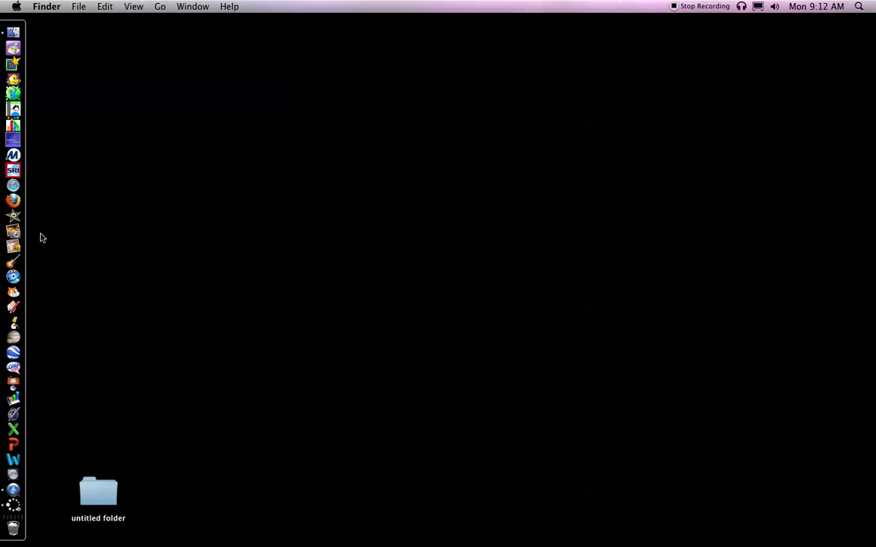
click(15, 263)
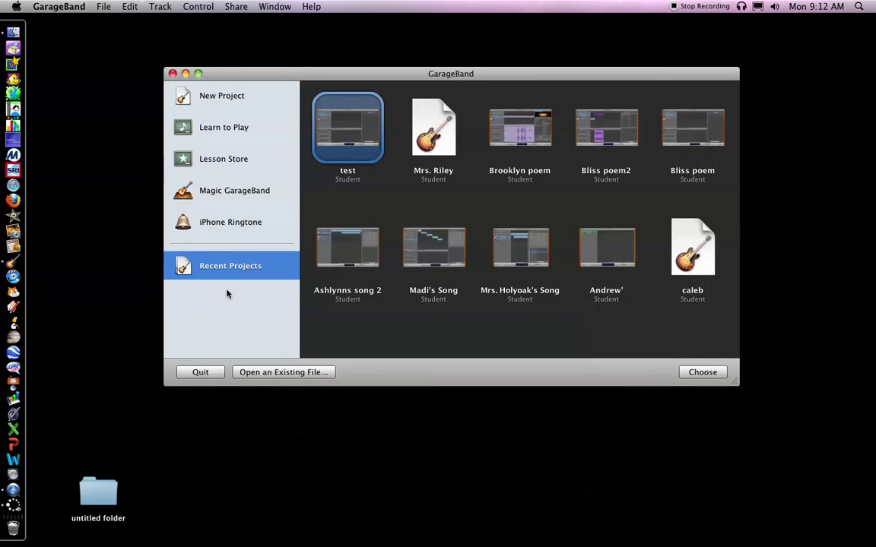
Browse GarageBand's New Project templates, then quit GarageBand
click(212, 97)
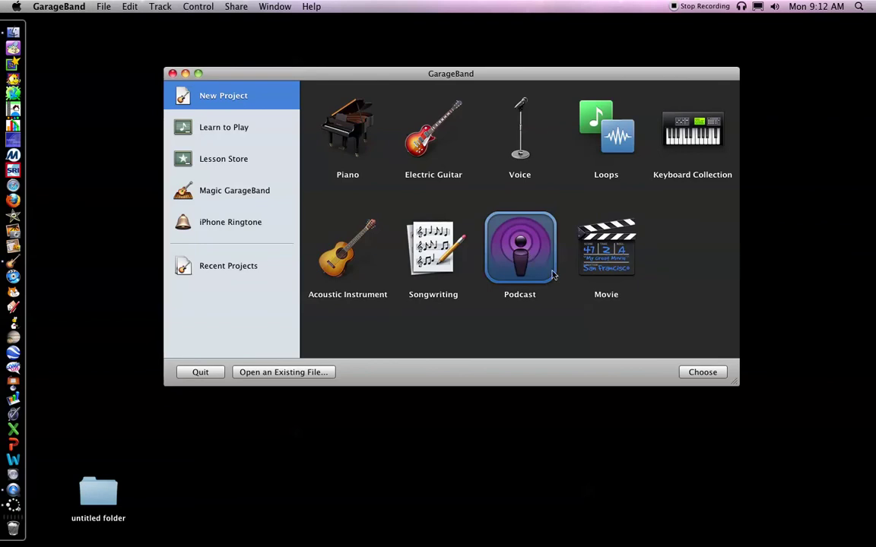
click(50, 6)
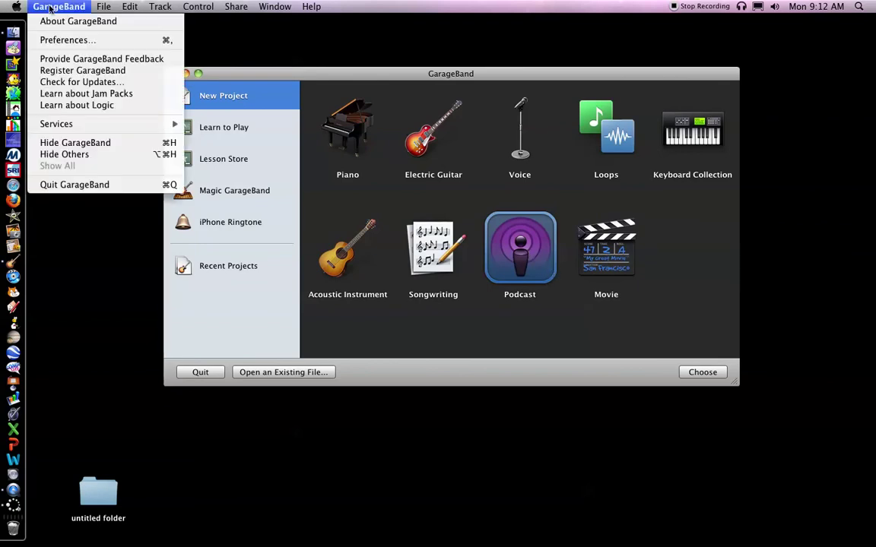
click(73, 185)
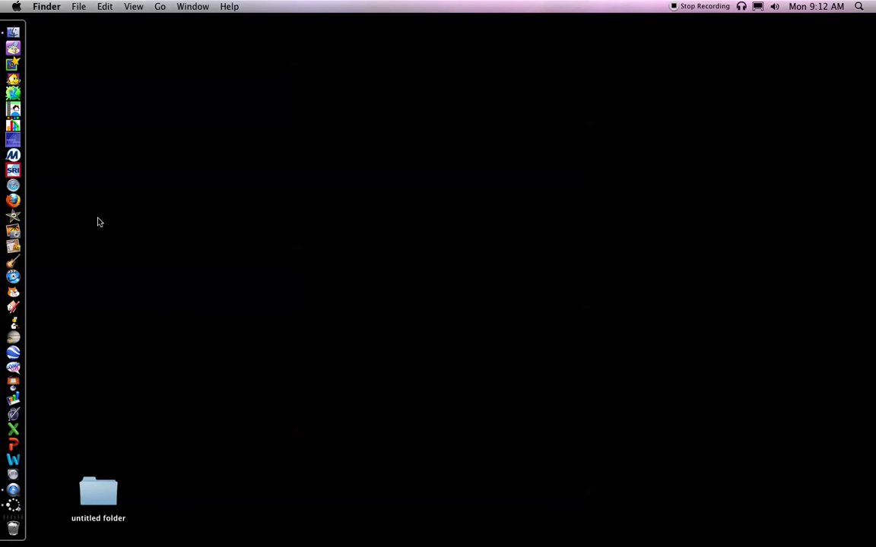
Send all students 'Great Job! Time to save and quit' with Force student to read enabled
click(21, 506)
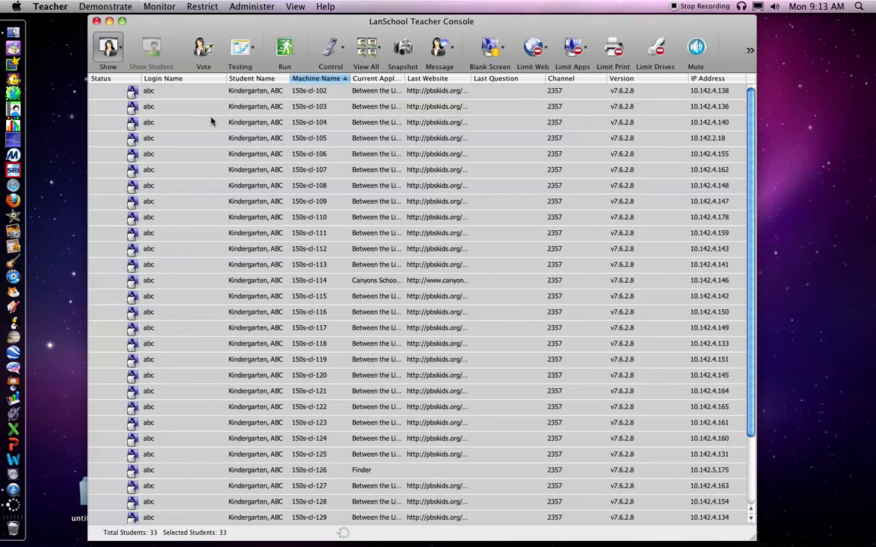
click(443, 49)
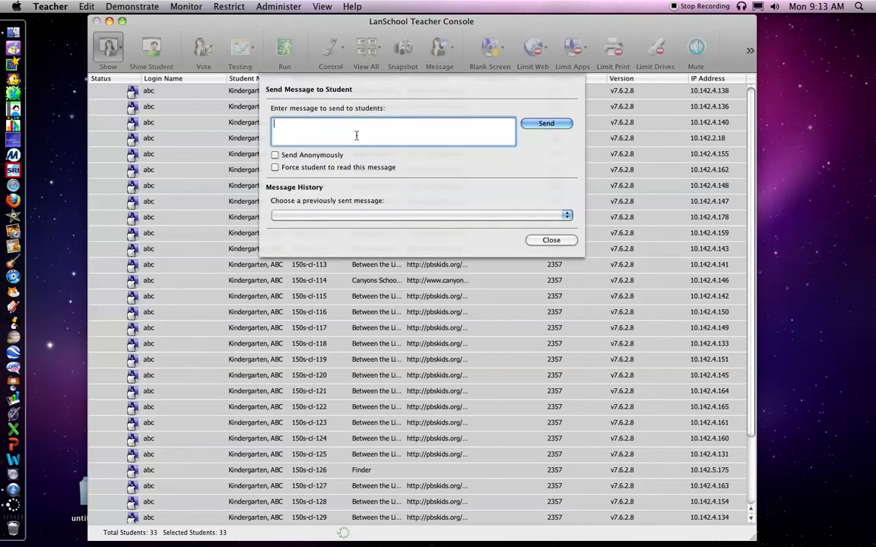
text(Grett Job! Time to savae)
key(BackSpace)
key(BackSpace)
key(BackSpace)
key(BackSpace)
key(BackSpace)
key(BackSpace)
text(save and quit)
click(275, 168)
click(549, 124)
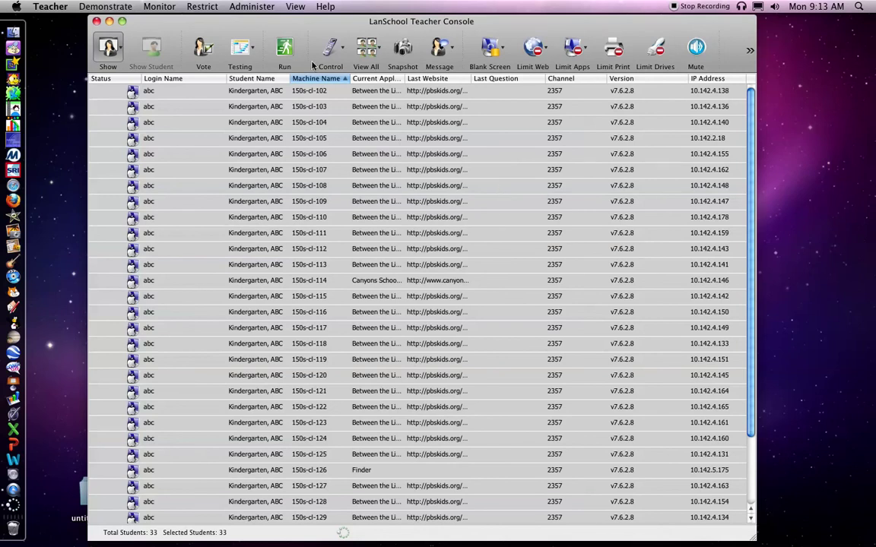
click(368, 48)
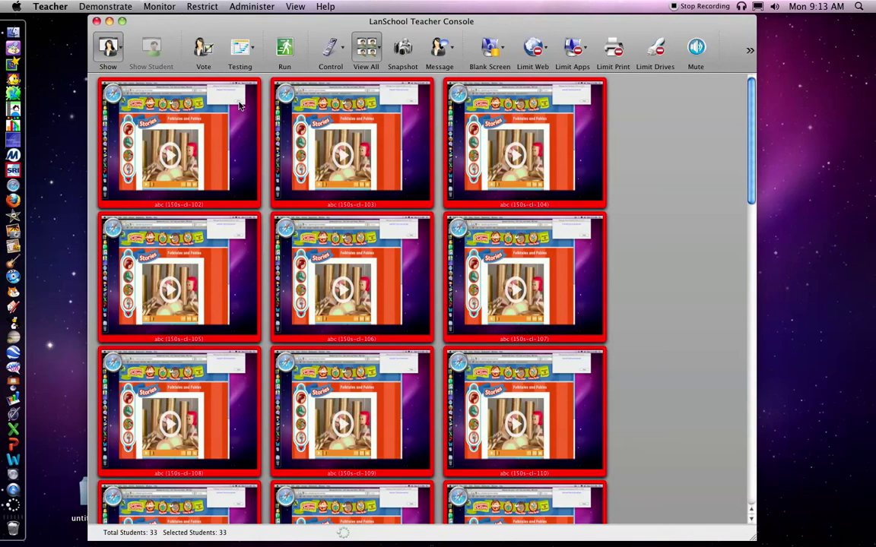
click(369, 50)
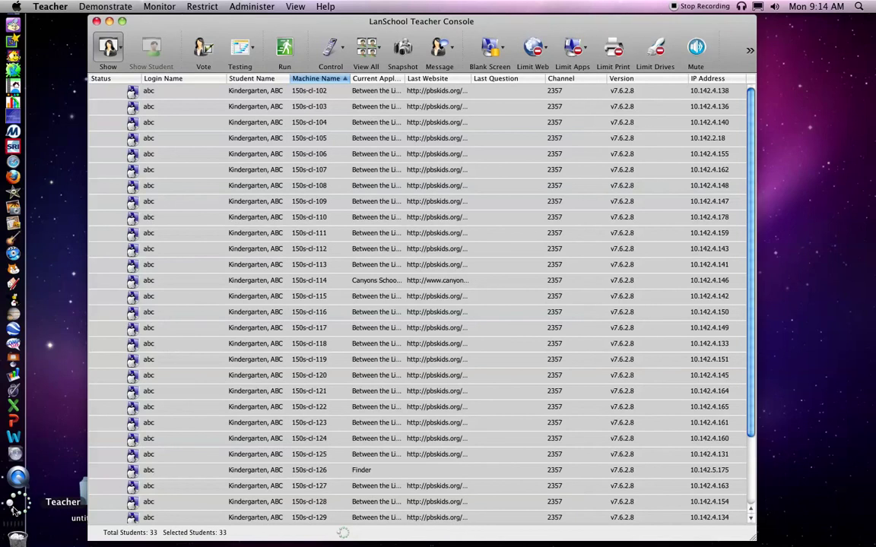
Select all 33 student computers and confirm remote control of them simultaneously
key(super+a)
click(225, 187)
key(super+a)
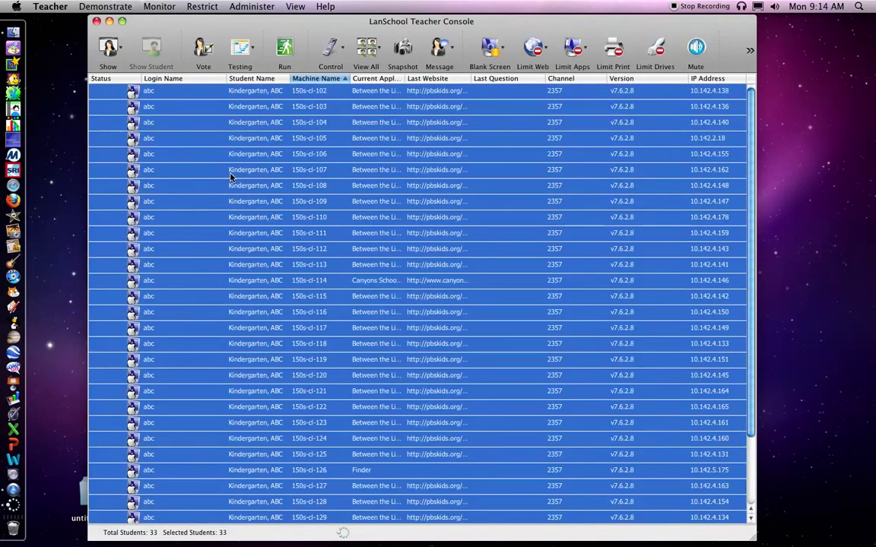
click(338, 50)
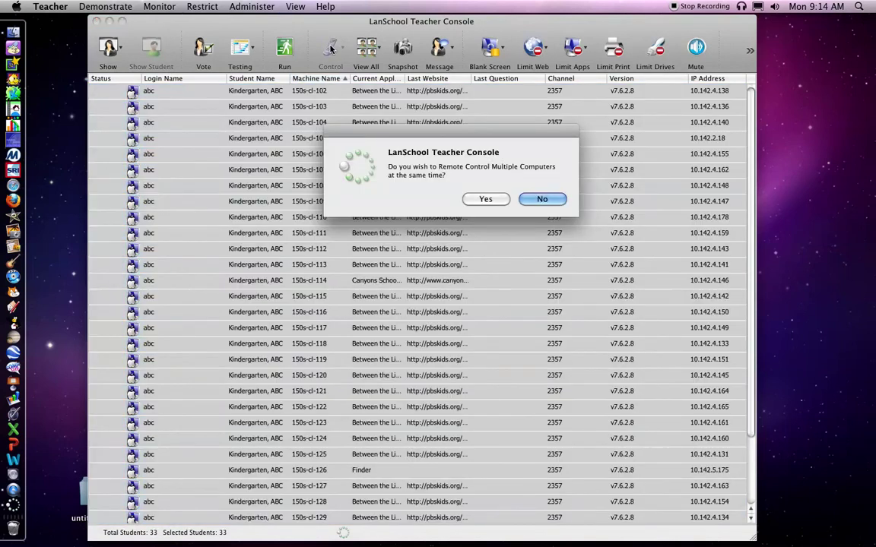
click(485, 198)
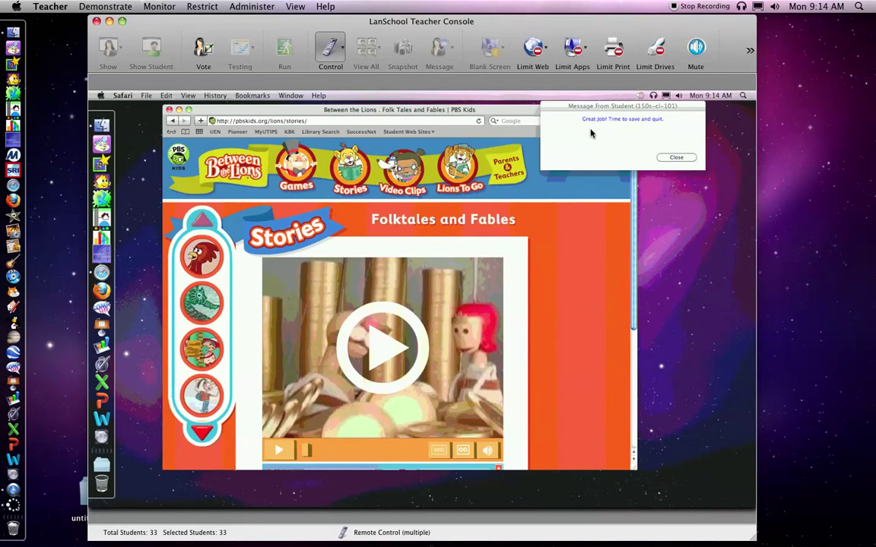
Dismiss the message, log out all 33 lab computers via Apple > Log Out, and end remote control
click(677, 158)
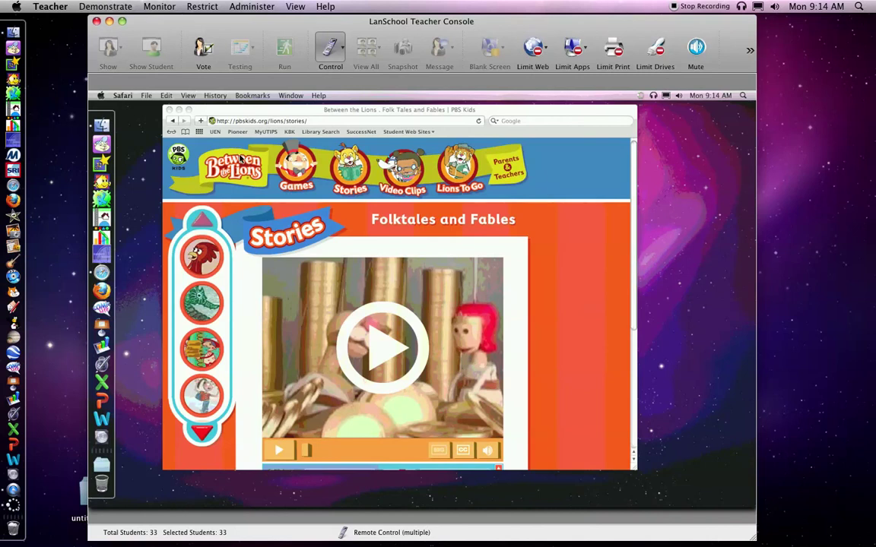
click(101, 98)
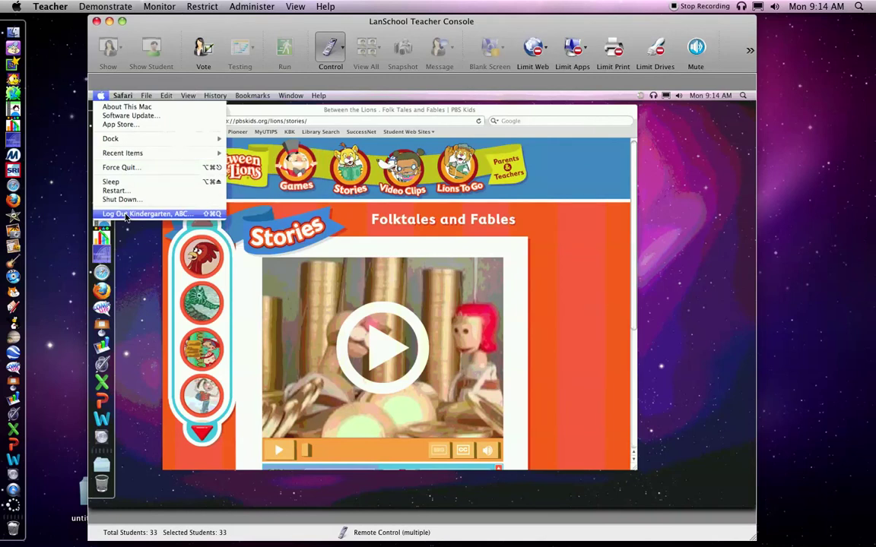
click(127, 214)
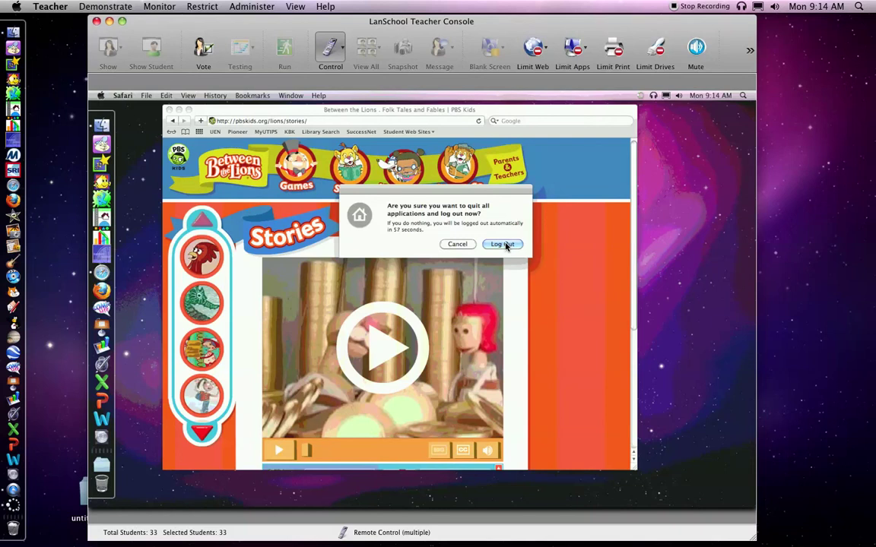
click(504, 244)
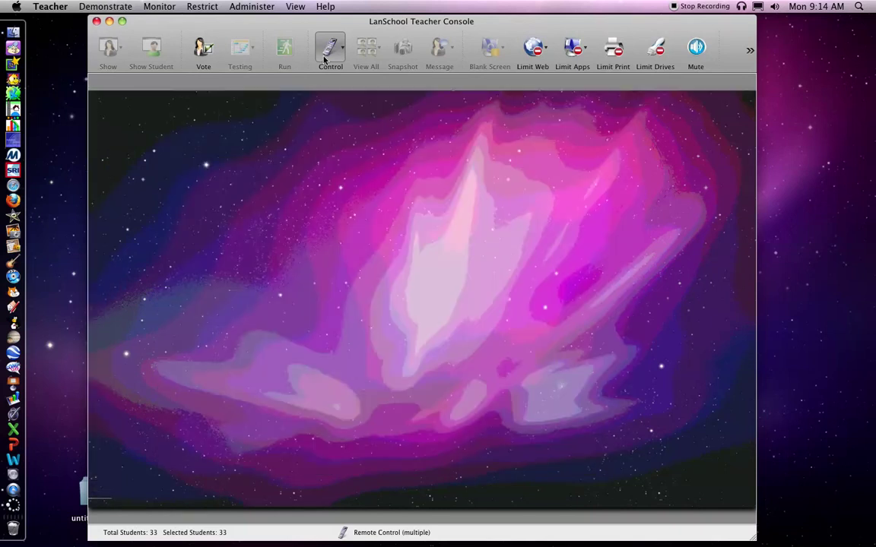
click(324, 60)
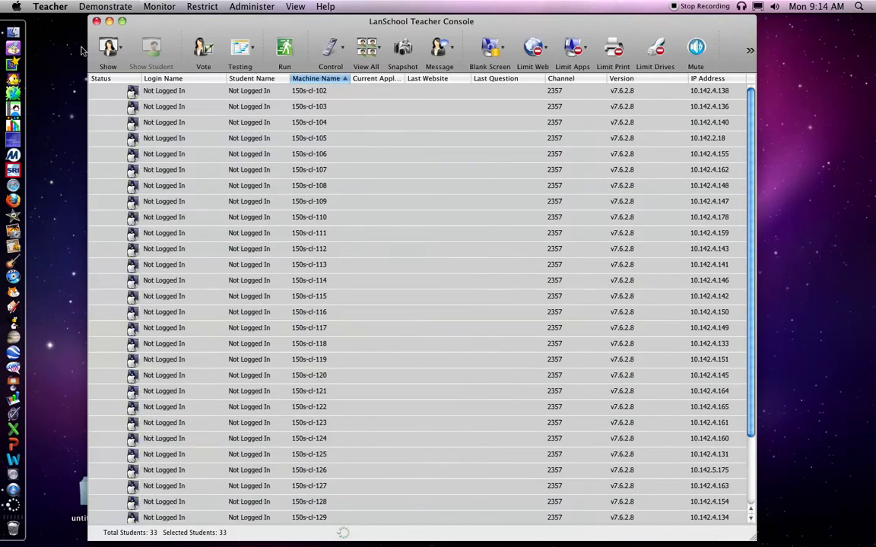
Quit LanSchool Teacher Console with Teacher > Quit Teacher, returning to the Finder desktop
click(49, 7)
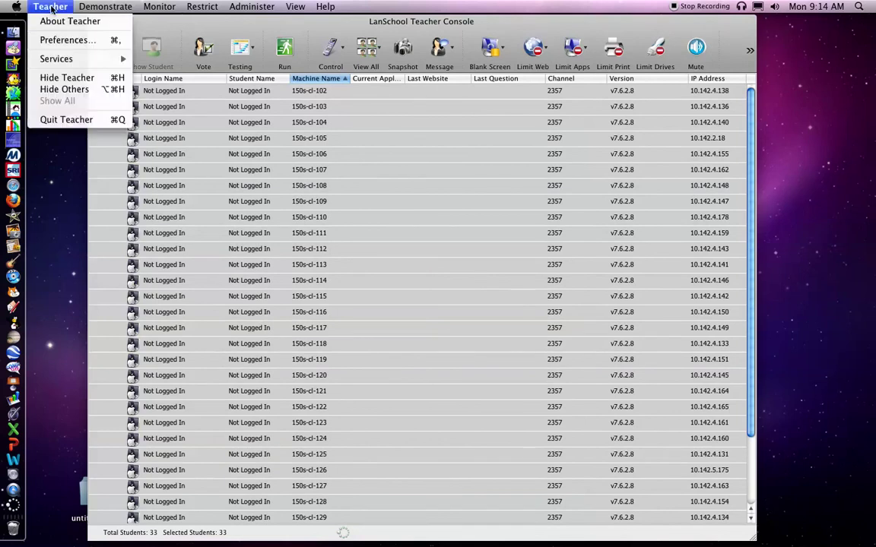
click(66, 119)
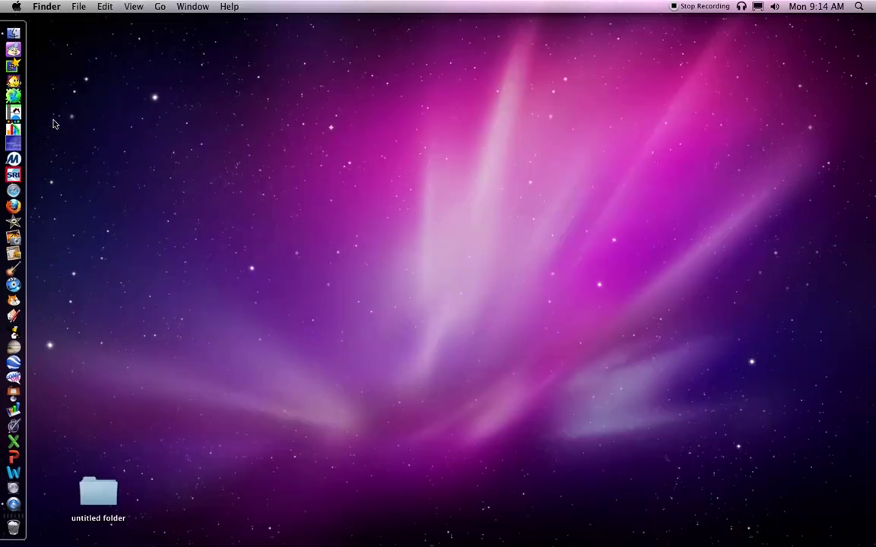